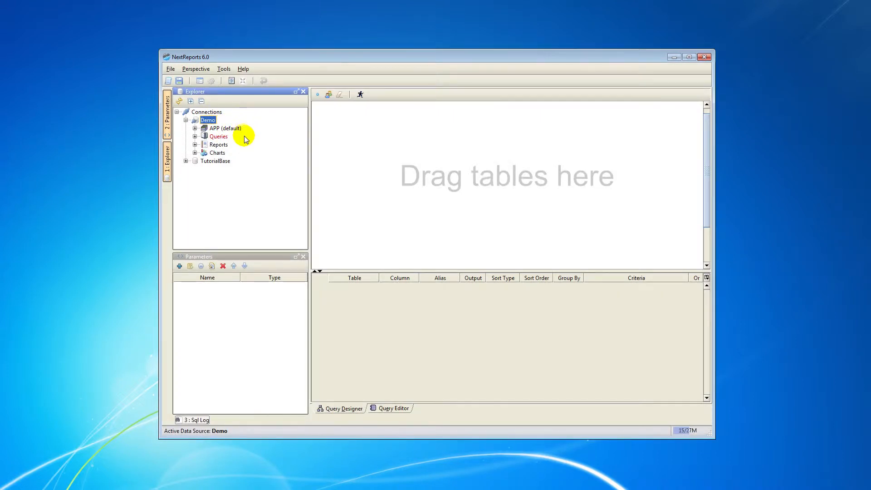
Step: Open the Timesheet report from the Demo connection's reports
{"action": "left_click", "coordinate": [195, 145]}
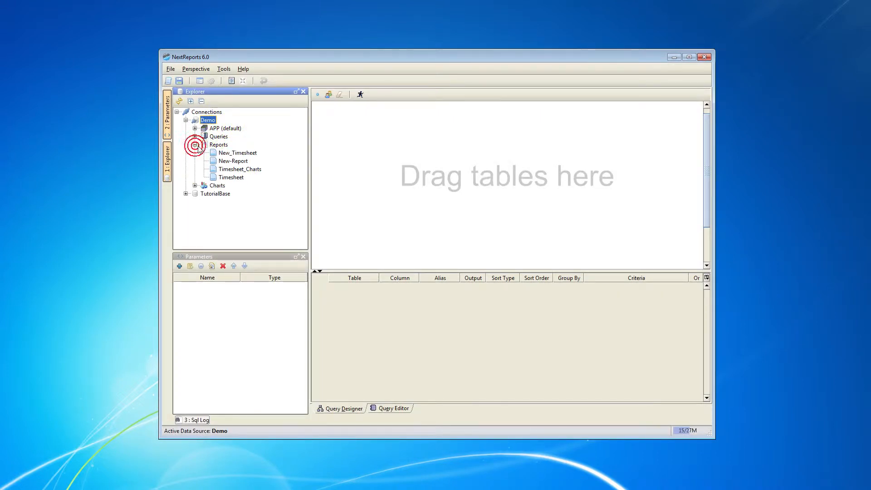
{"action": "right_click", "coordinate": [227, 180]}
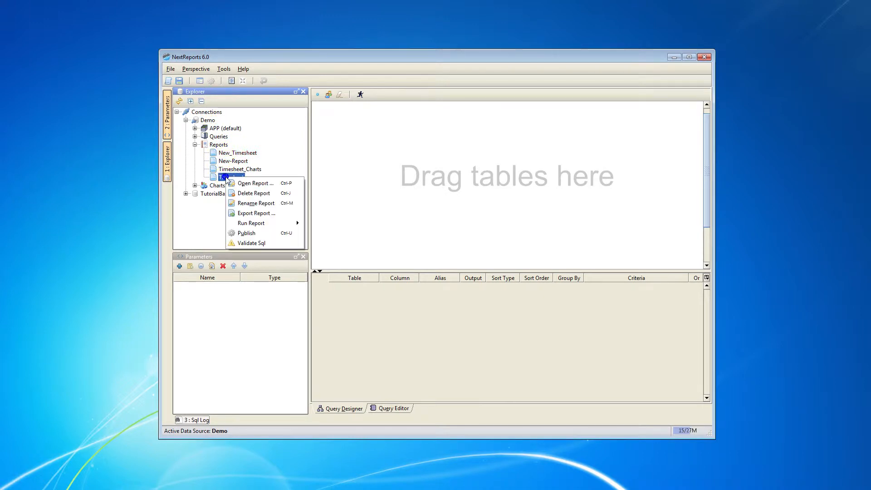
{"action": "left_click", "coordinate": [243, 181]}
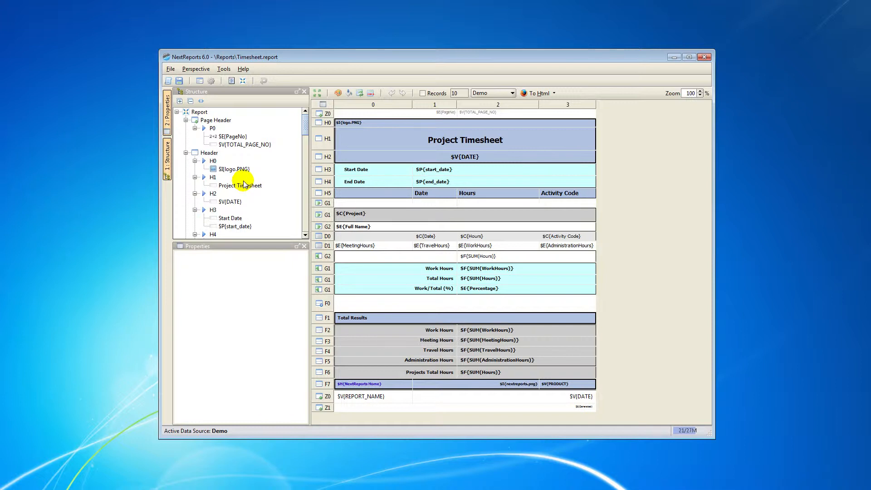
Step: Run the report to HTML and add Next Reports and Boom Server as the Project parameter values
{"action": "left_click", "coordinate": [554, 94]}
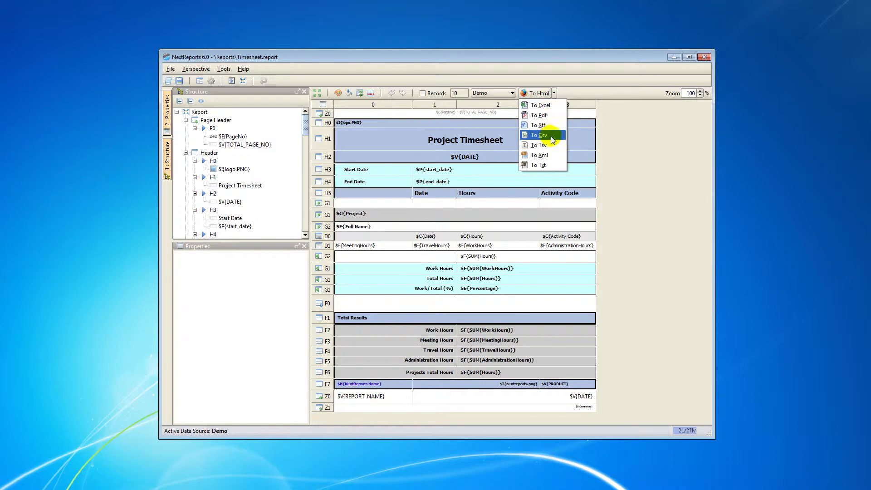
{"action": "left_click", "coordinate": [544, 94]}
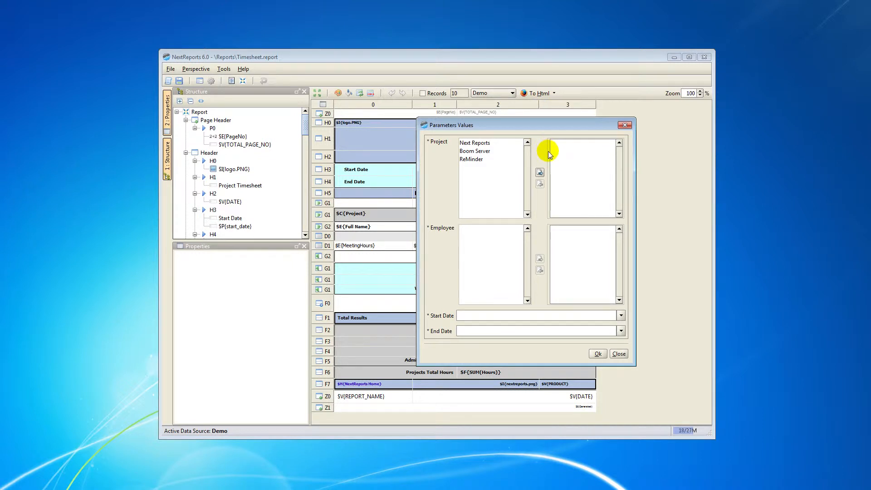
{"action": "left_click", "coordinate": [482, 143]}
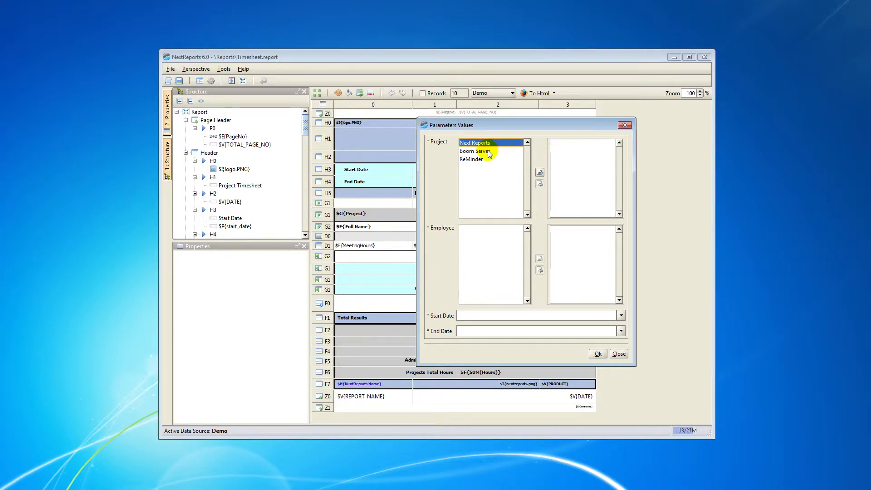
{"action": "left_click", "coordinate": [481, 152], "text": "ctrl"}
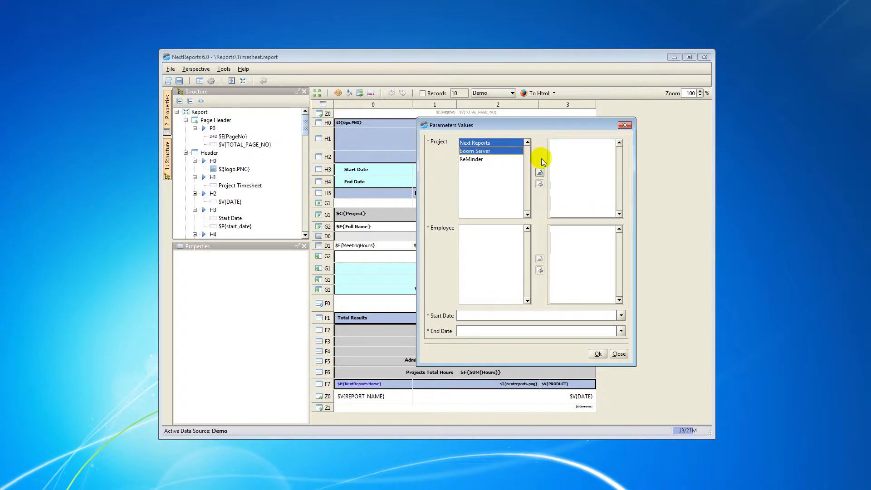
{"action": "left_click", "coordinate": [540, 173]}
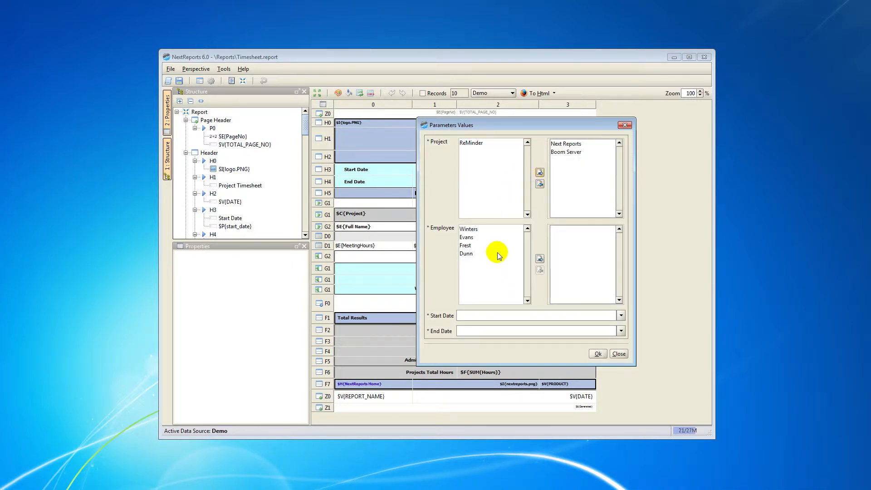
Step: Add the first, second and fourth listed employees as the Employee parameter values
{"action": "left_click", "coordinate": [464, 253]}
{"action": "left_click", "coordinate": [464, 237], "text": "ctrl"}
{"action": "left_click", "coordinate": [466, 230], "text": "ctrl"}
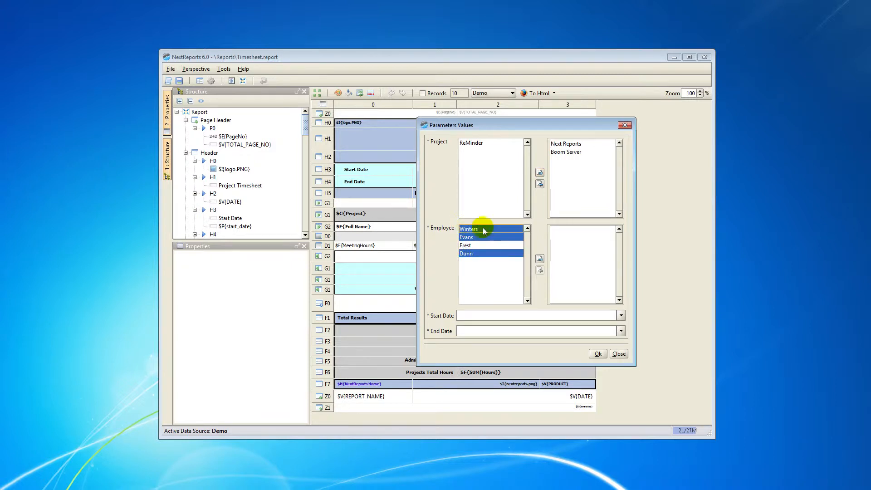
{"action": "left_click", "coordinate": [540, 261]}
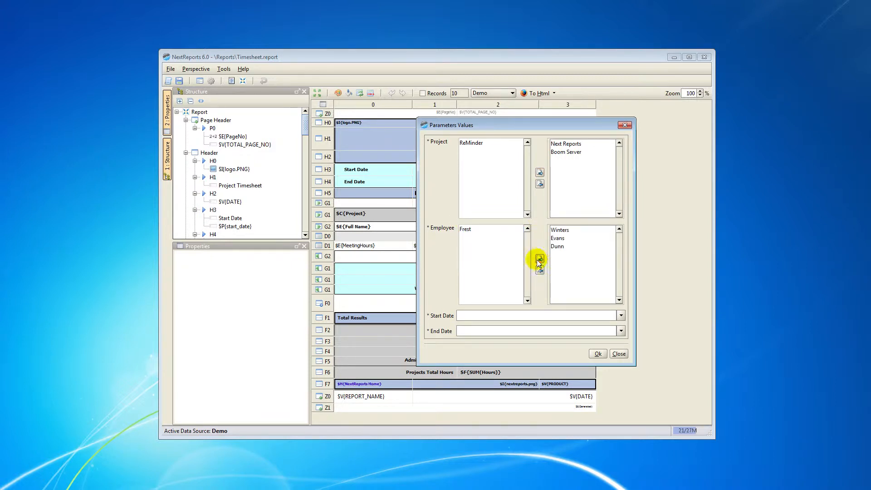
Step: Set the start date to 07/10/2012 and the end date to 07/10/2013, and generate the report
{"action": "left_click", "coordinate": [621, 317]}
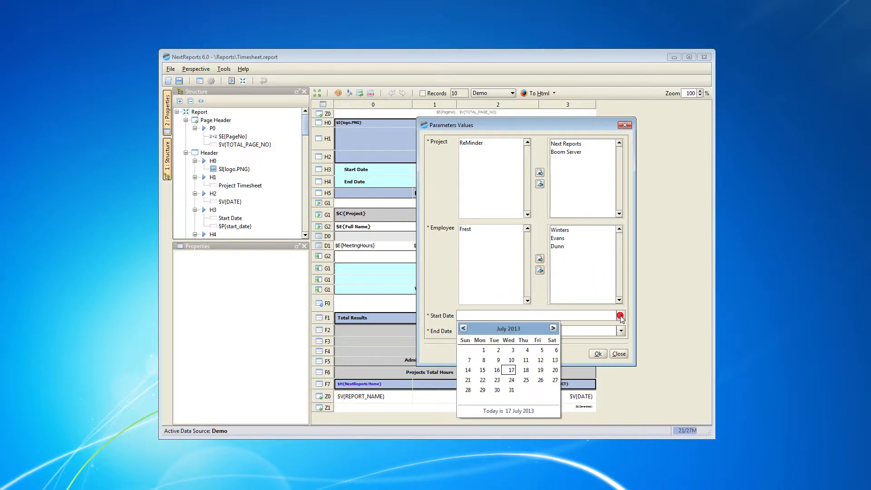
{"action": "left_click", "coordinate": [511, 361]}
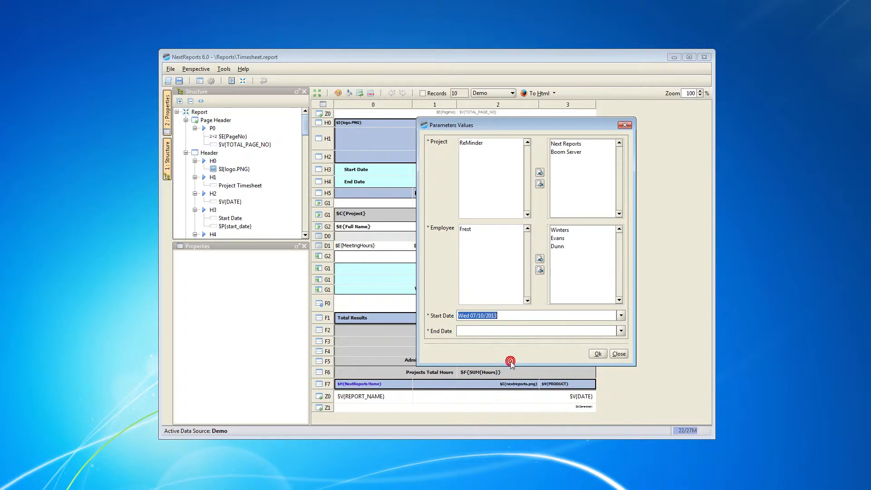
{"action": "left_click", "coordinate": [498, 316]}
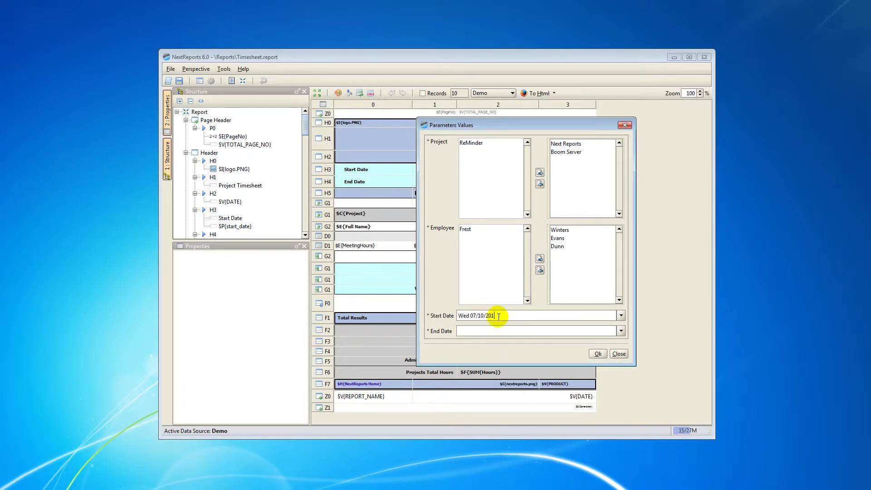
{"action": "left_click", "coordinate": [621, 332]}
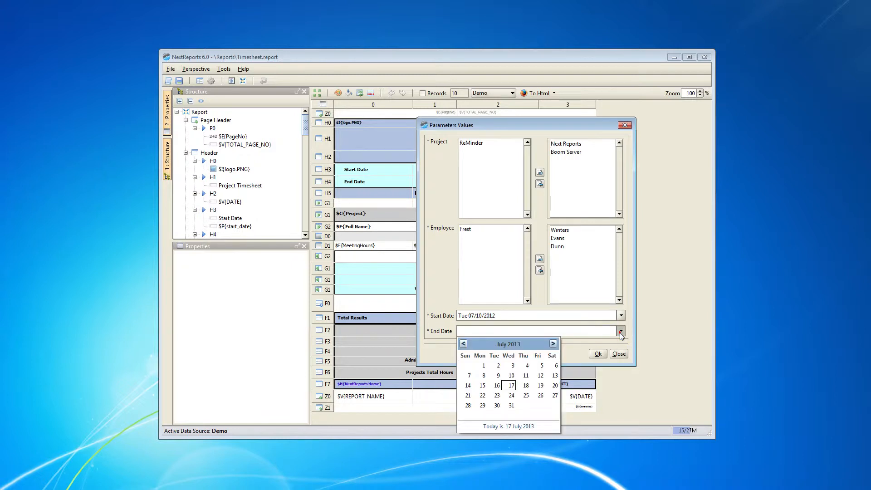
{"action": "left_click", "coordinate": [511, 377]}
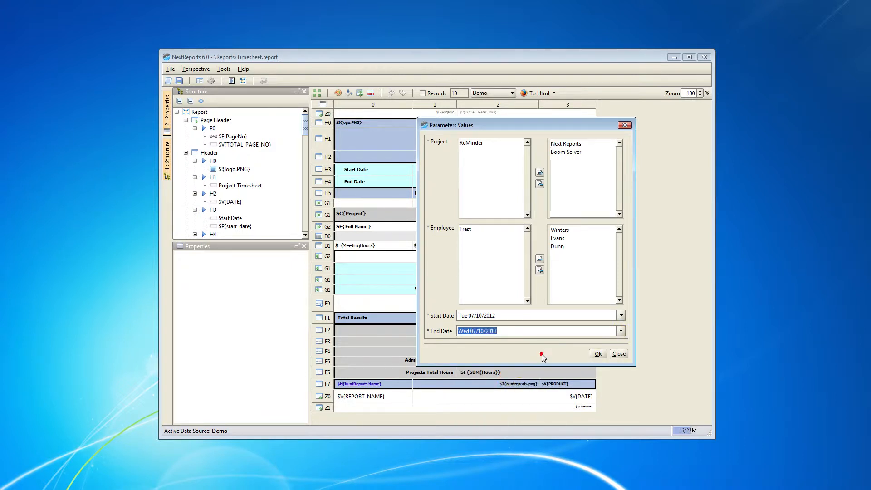
{"action": "left_click", "coordinate": [598, 354]}
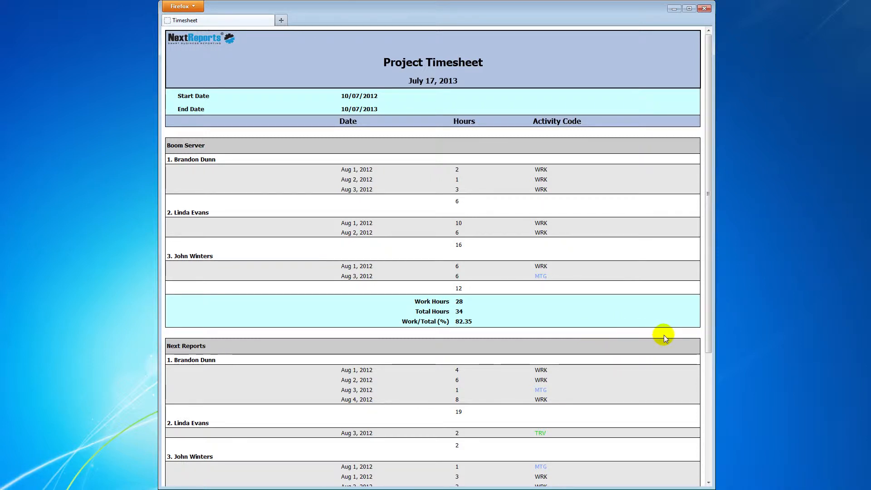
Step: Close the generated Timesheet report in the browser and switch the report designer to the Query perspective
{"action": "left_click_drag", "start_coordinate": [709, 337], "coordinate": [694, 311]}
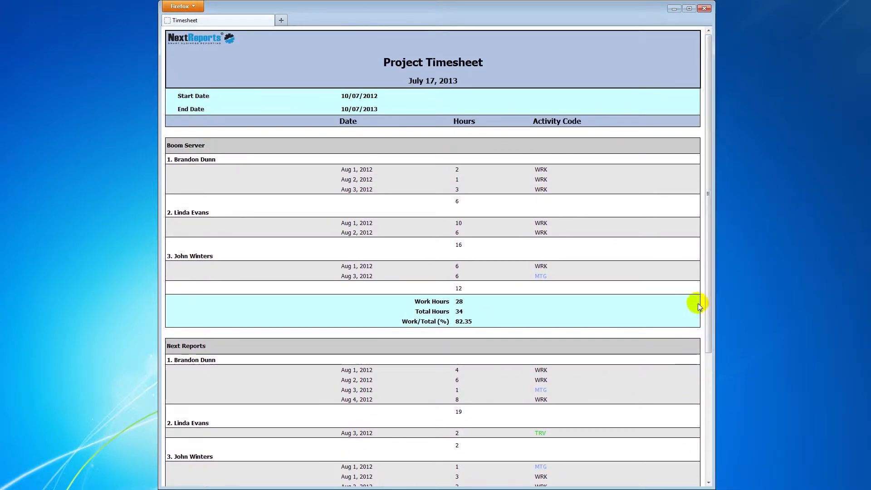
{"action": "left_click", "coordinate": [705, 9]}
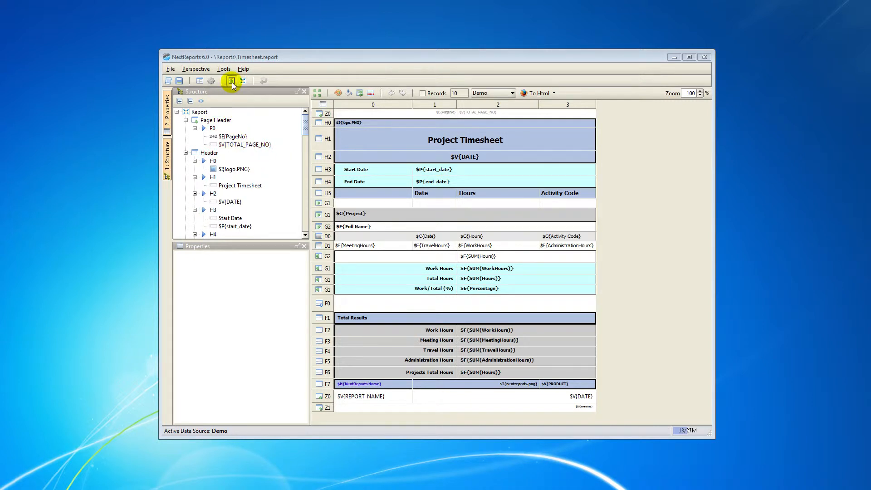
{"action": "left_click", "coordinate": [197, 74]}
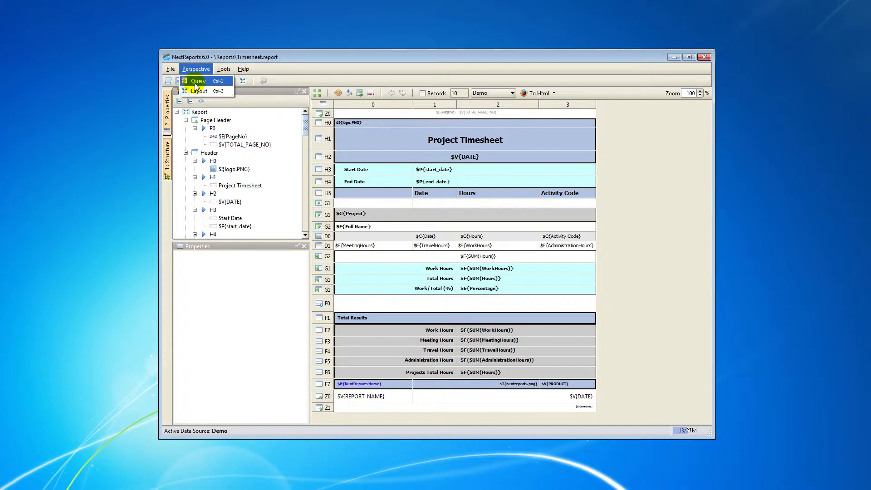
{"action": "left_click", "coordinate": [198, 81]}
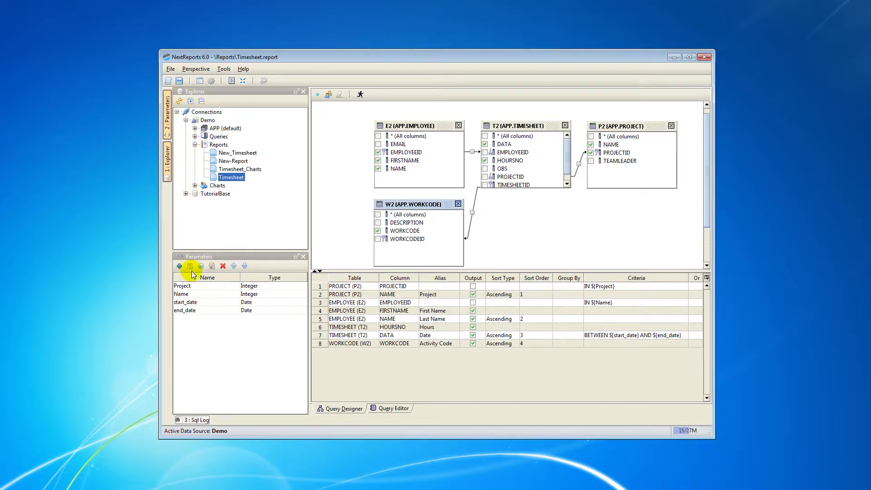
Step: Open the Project parameter for editing and show its default value settings, leaving it not hidden
{"action": "left_click", "coordinate": [209, 325]}
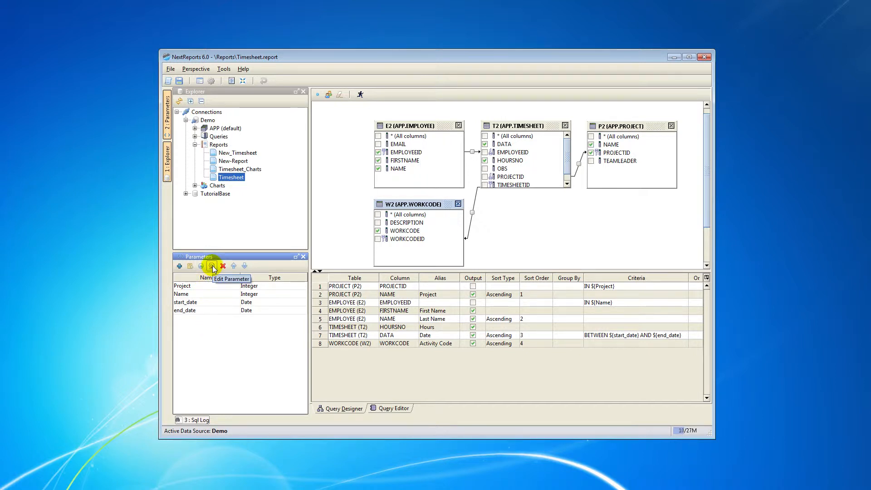
{"action": "double_click", "coordinate": [209, 286]}
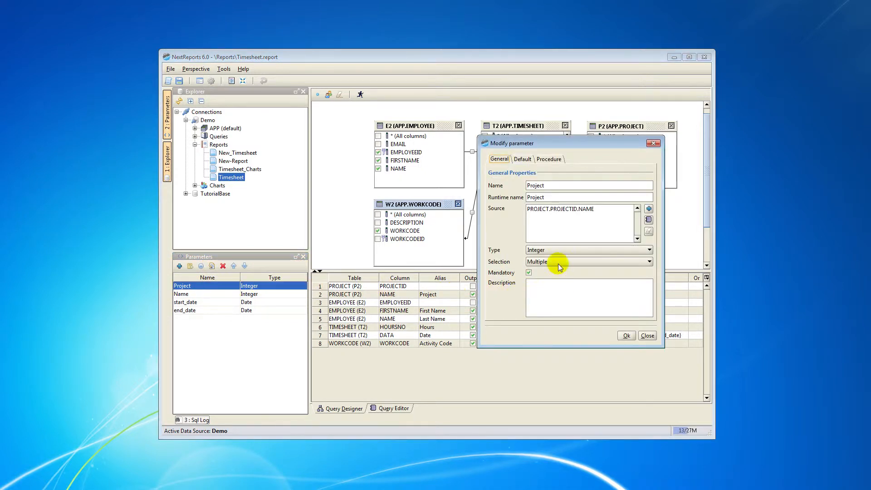
{"action": "left_click", "coordinate": [523, 159]}
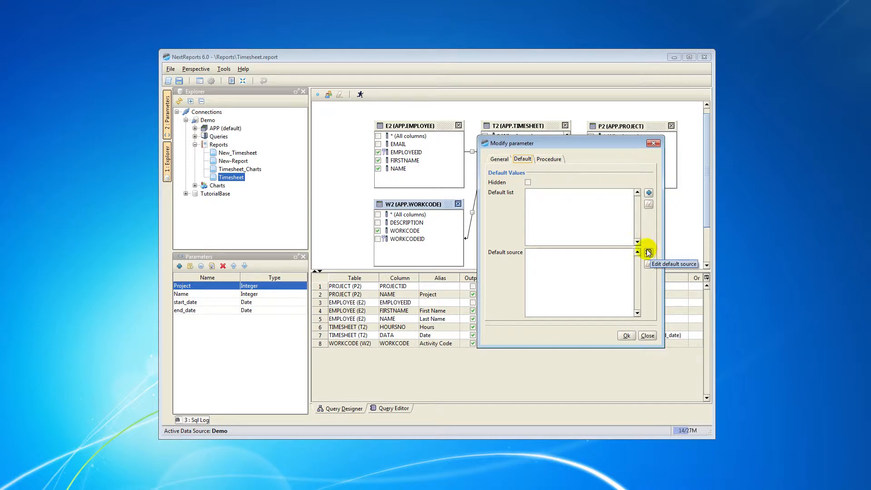
{"action": "left_click", "coordinate": [529, 183]}
{"action": "left_click", "coordinate": [528, 183]}
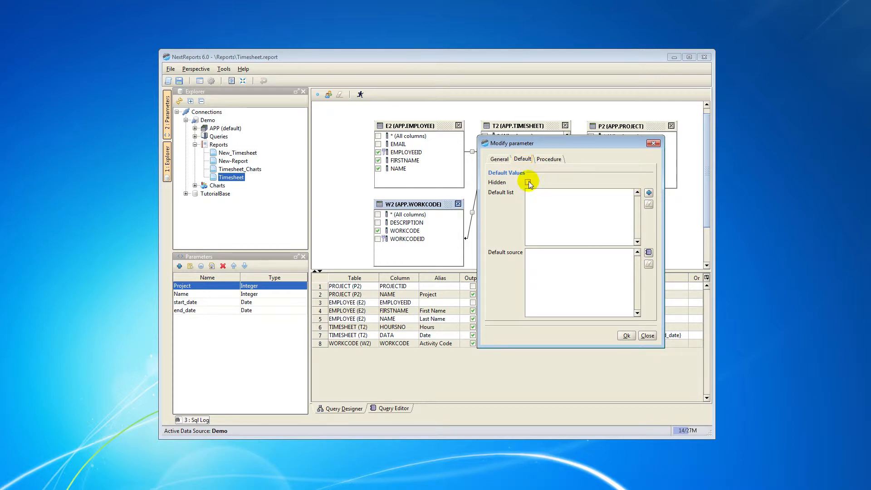
Step: Set the Project parameter's default source to "select projectid from project order by projectid" and save the parameter
{"action": "left_click", "coordinate": [649, 253]}
{"action": "type", "text": "select"}
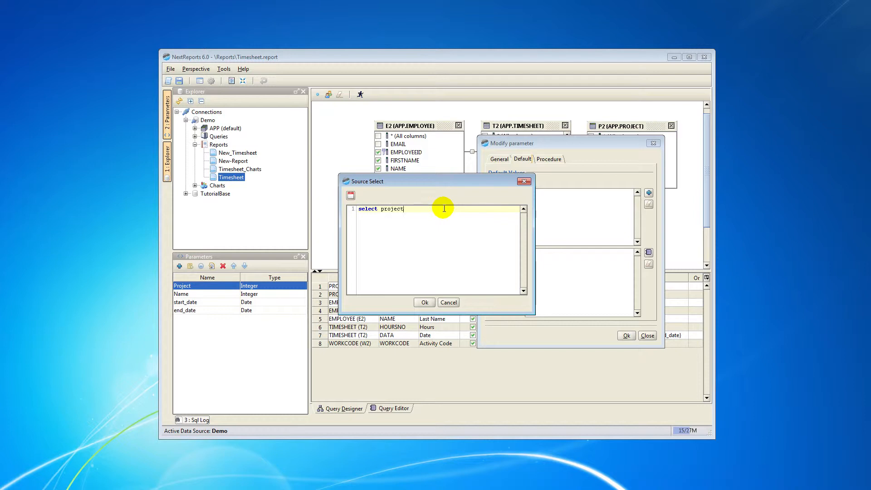
{"action": "type", "text": "projectid from project "}
{"action": "type", "text": "order by "}
{"action": "type", "text": "pro"}
{"action": "type", "text": "jectid"}
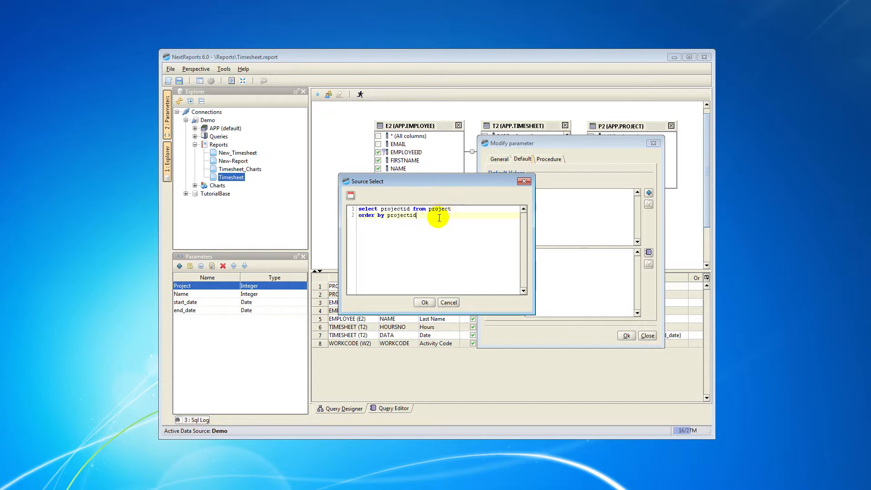
{"action": "left_click", "coordinate": [425, 303]}
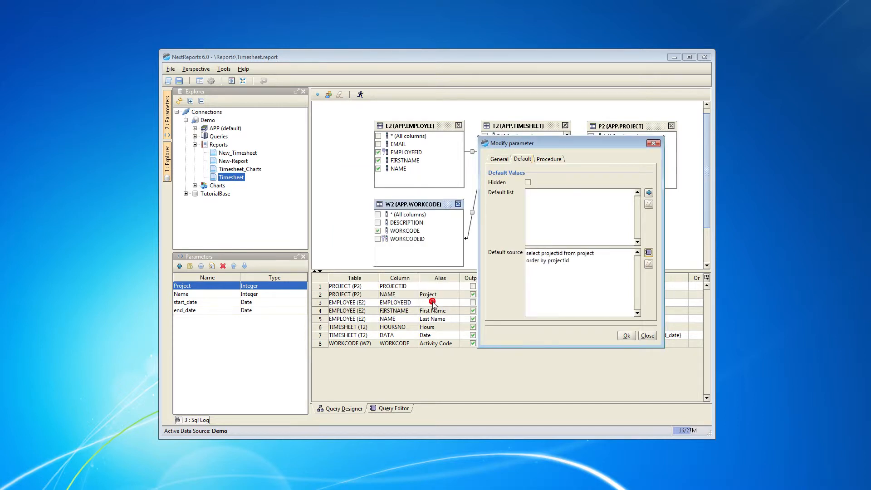
{"action": "left_click", "coordinate": [625, 335]}
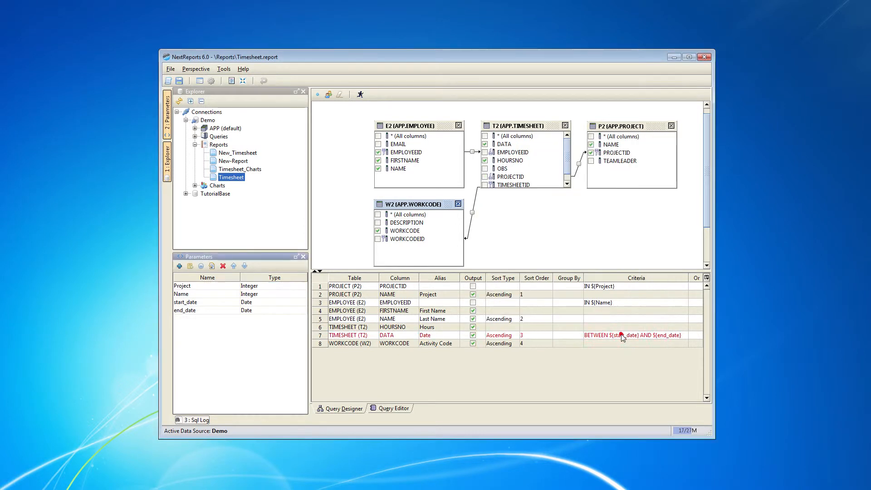
Step: Set the Name parameter's default source to "select employeeid from employee order by employeeid" and save the parameter
{"action": "double_click", "coordinate": [199, 295]}
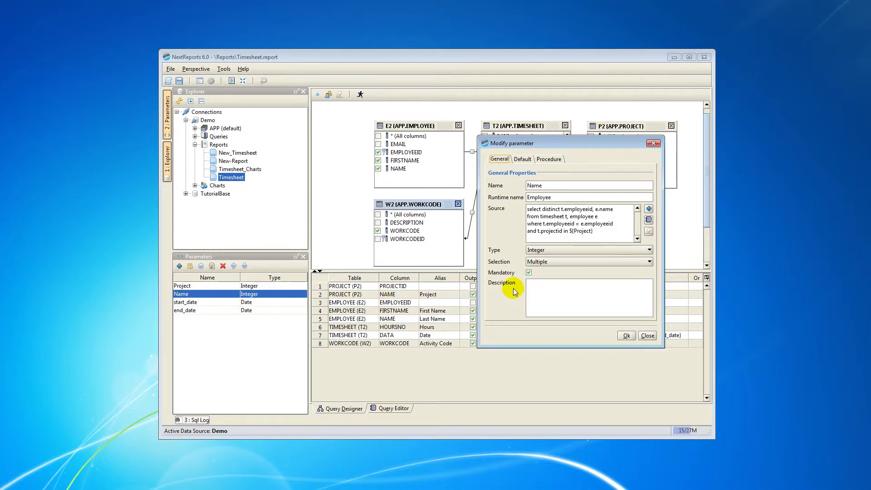
{"action": "left_click", "coordinate": [521, 159]}
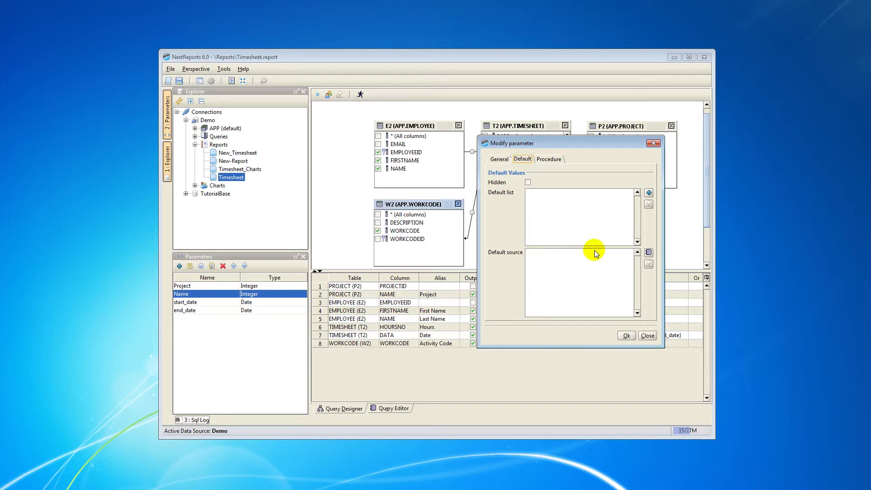
{"action": "left_click", "coordinate": [650, 252]}
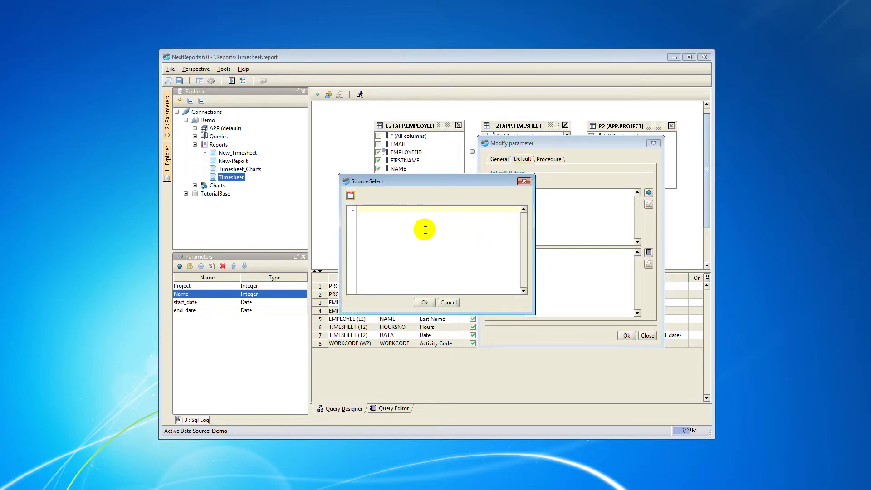
{"action": "left_click", "coordinate": [398, 209]}
{"action": "type", "text": "select emp"}
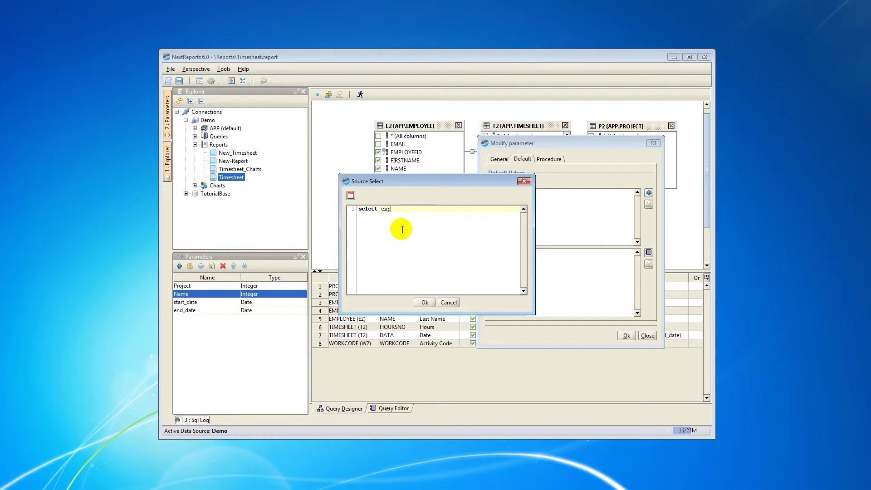
{"action": "type", "text": "loyeeid from em"}
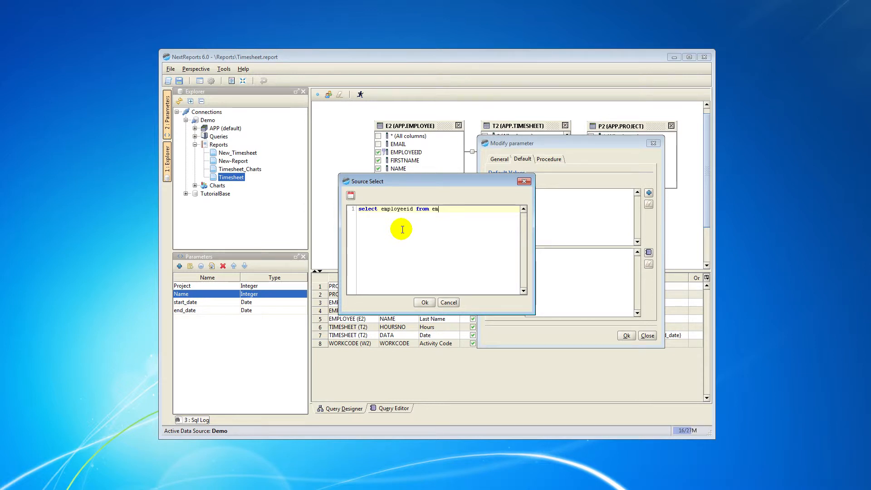
{"action": "type", "text": "ployee order by employeeid"}
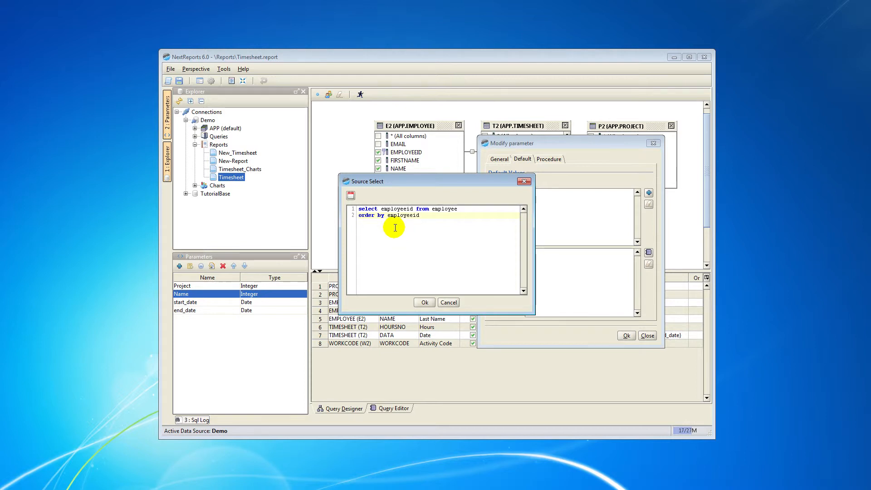
{"action": "left_click", "coordinate": [424, 303]}
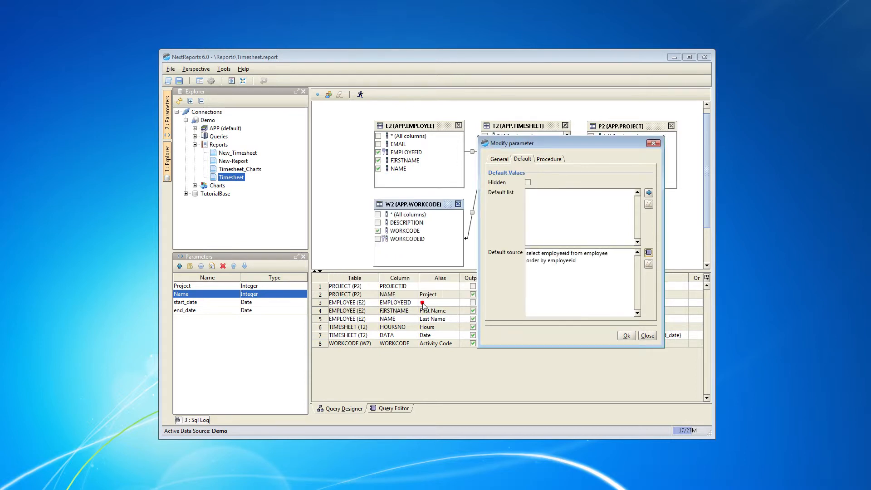
{"action": "left_click", "coordinate": [620, 336]}
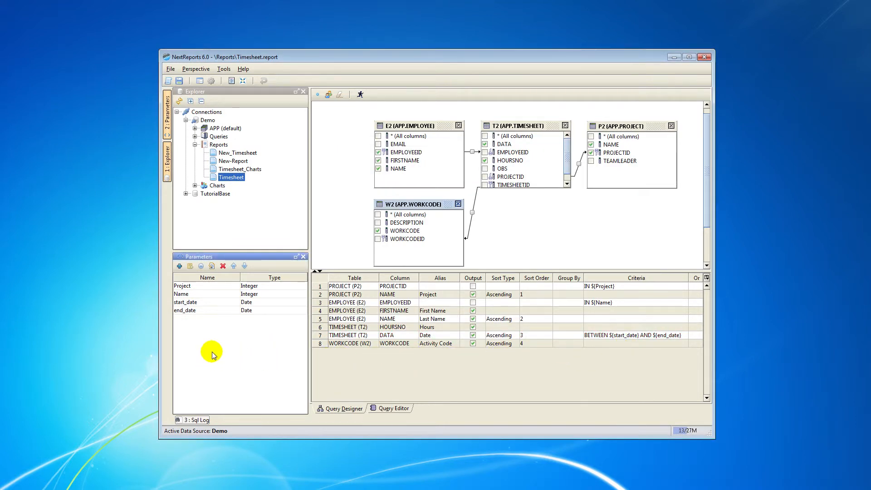
Step: Add 07/10/2012 to the default list of the start_date parameter and save the parameter
{"action": "double_click", "coordinate": [208, 302]}
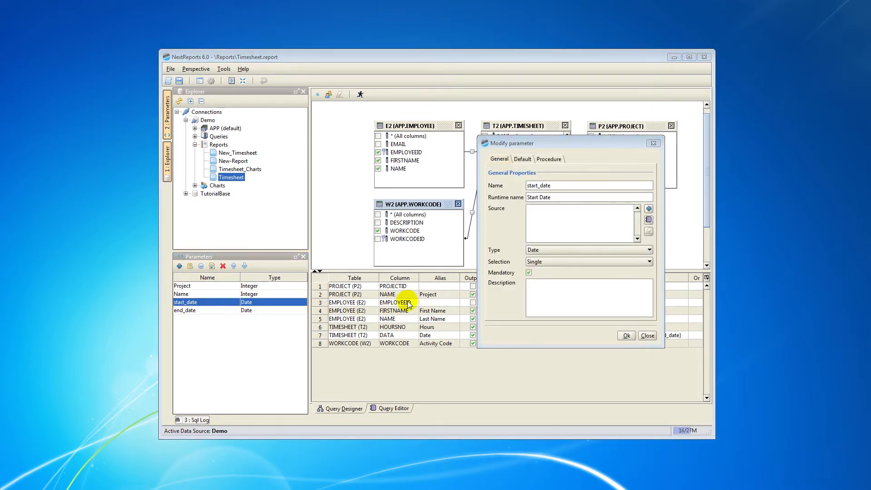
{"action": "left_click", "coordinate": [522, 160]}
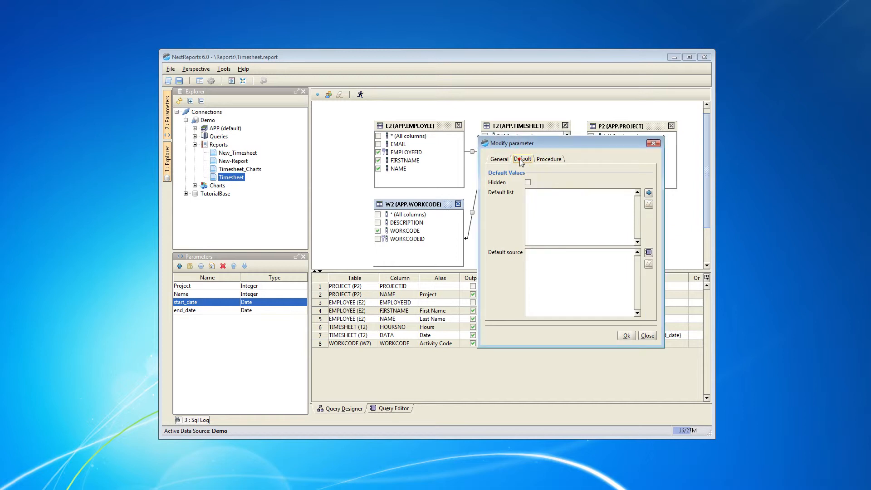
{"action": "left_click", "coordinate": [648, 194]}
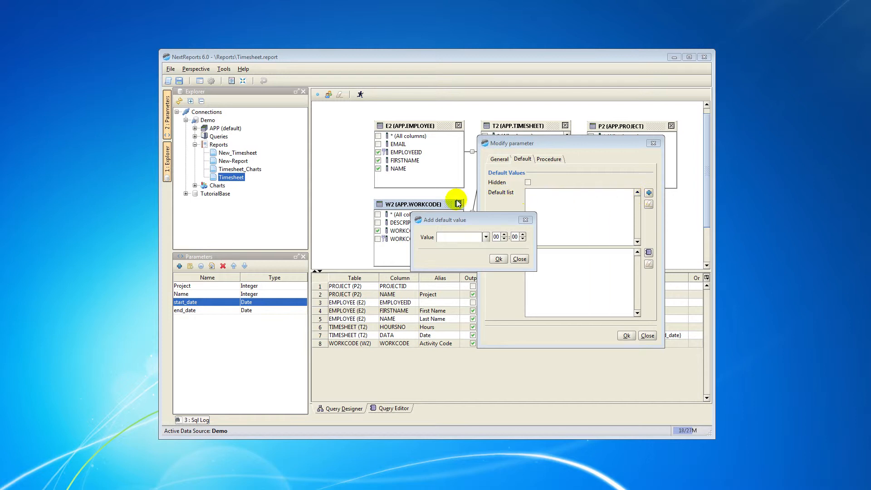
{"action": "left_click", "coordinate": [486, 237]}
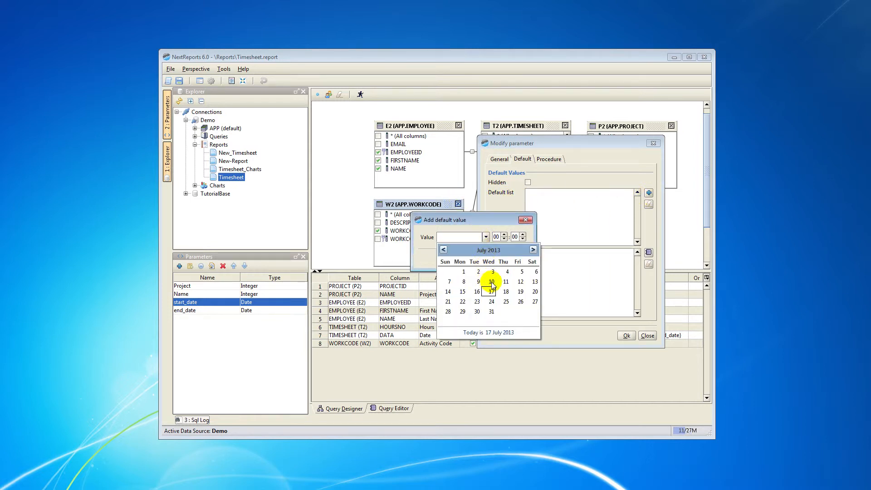
{"action": "left_click", "coordinate": [492, 282]}
{"action": "left_click", "coordinate": [479, 238]}
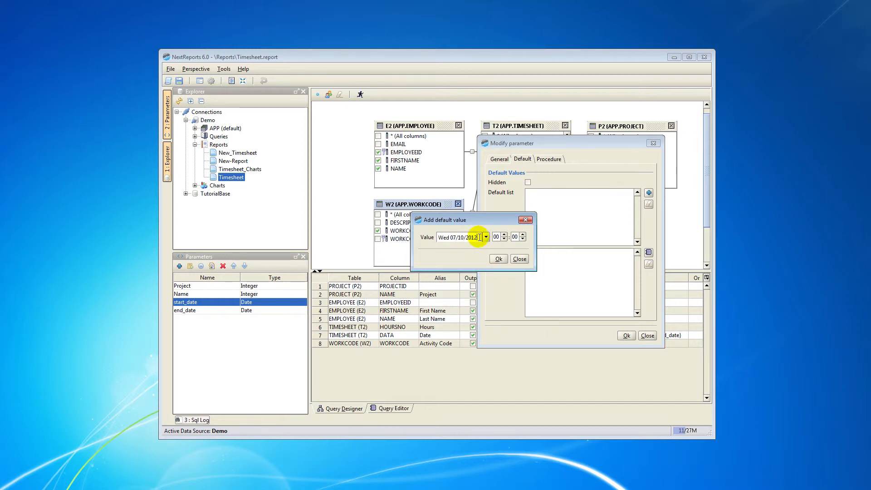
{"action": "left_click", "coordinate": [499, 259]}
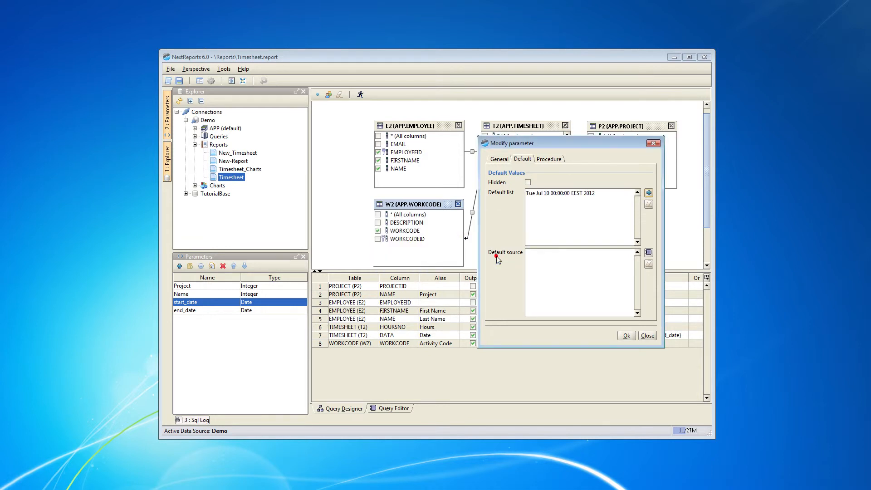
{"action": "left_click", "coordinate": [627, 336]}
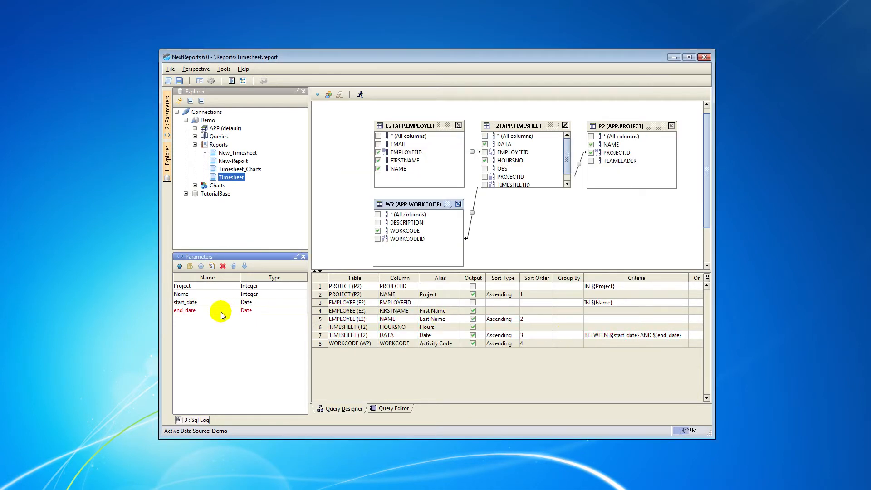
Step: Set the end_date parameter's default source to the current-date query "select current_date from sysibm.sysdummy1" and save the parameter
{"action": "double_click", "coordinate": [200, 315]}
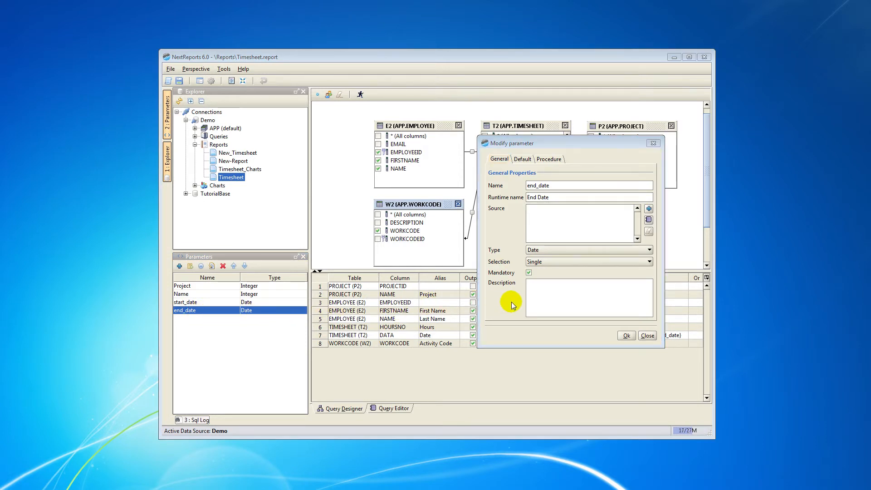
{"action": "left_click", "coordinate": [516, 161]}
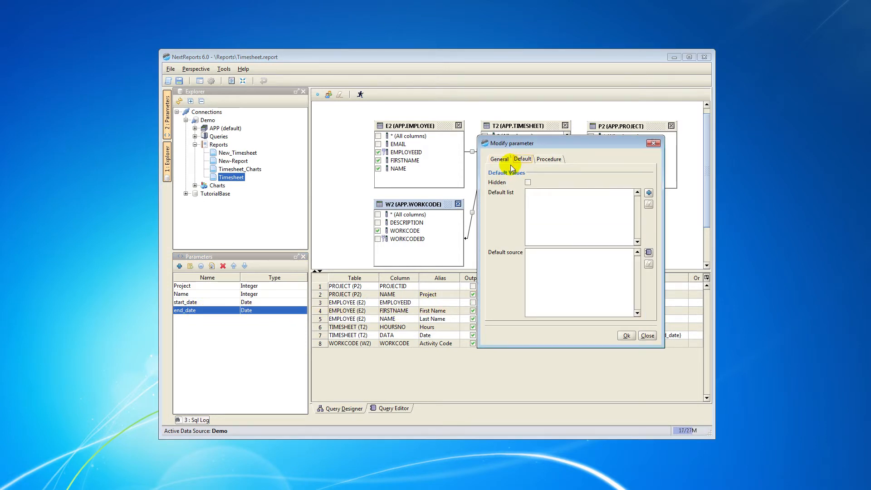
{"action": "left_click", "coordinate": [648, 252]}
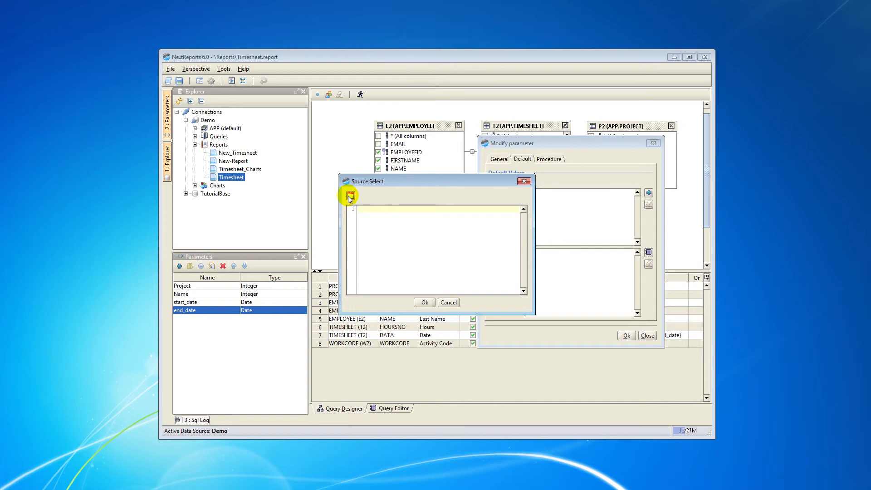
{"action": "left_click", "coordinate": [350, 197]}
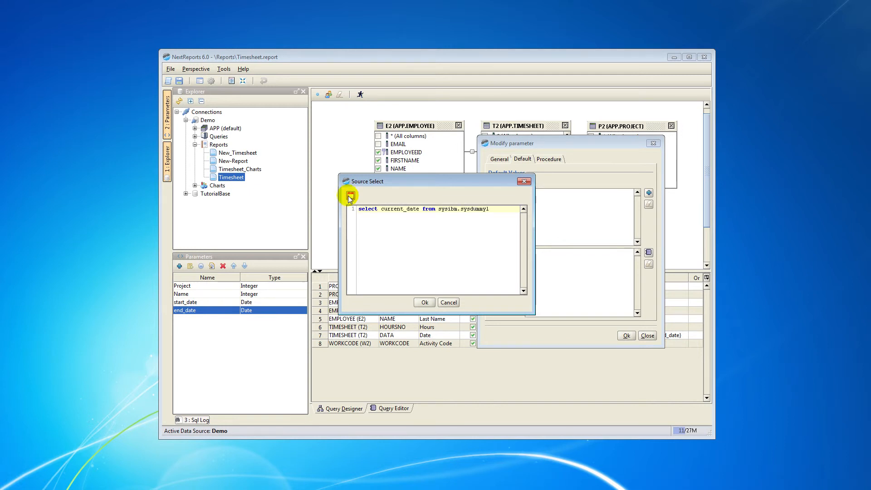
{"action": "left_click", "coordinate": [425, 302]}
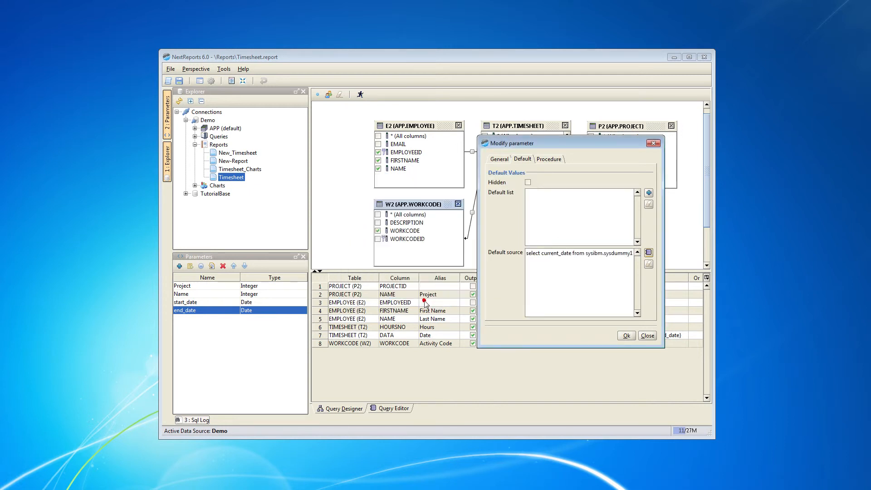
{"action": "left_click", "coordinate": [627, 335]}
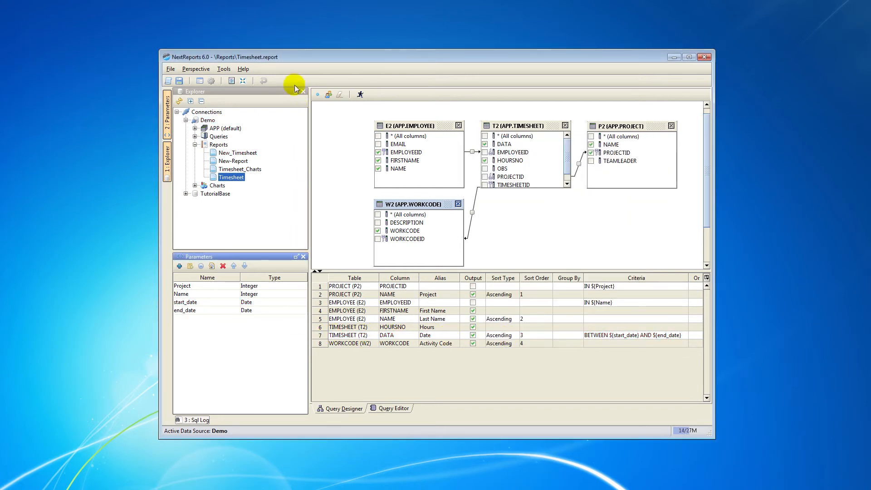
Step: Switch to the report layout and generate the Timesheet report as HTML, accepting the default parameter values
{"action": "left_click", "coordinate": [242, 81]}
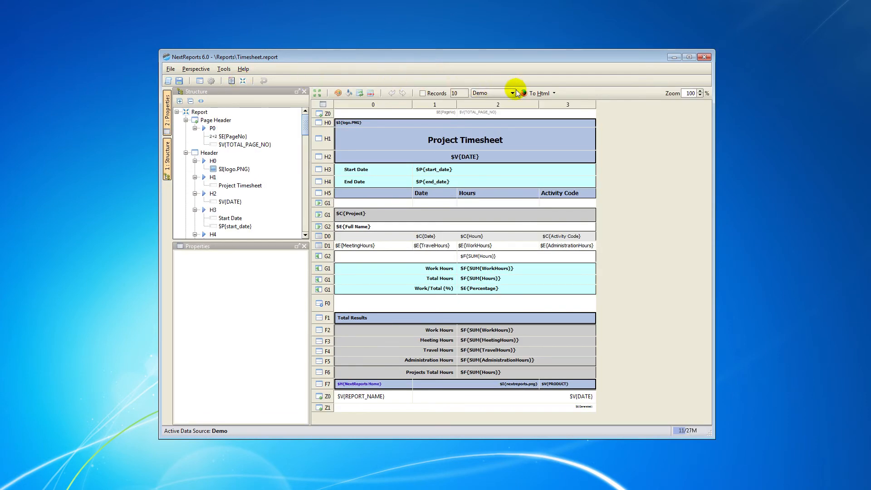
{"action": "left_click", "coordinate": [532, 94]}
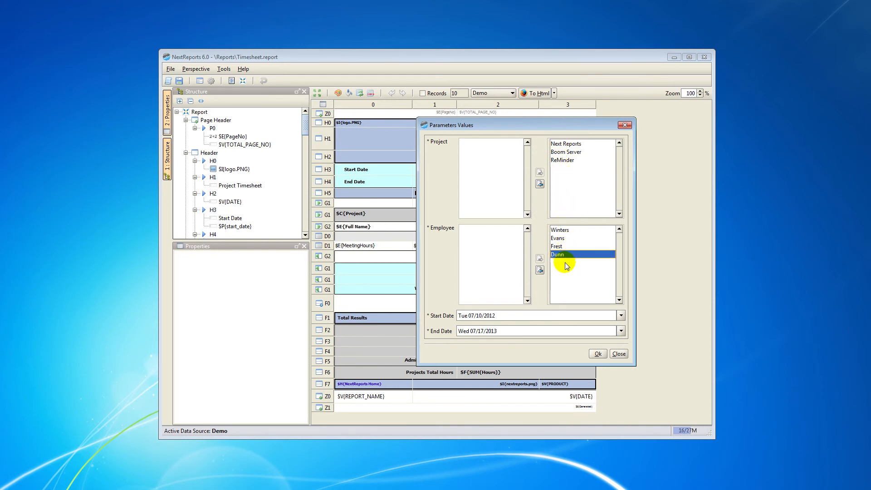
{"action": "left_click", "coordinate": [596, 353]}
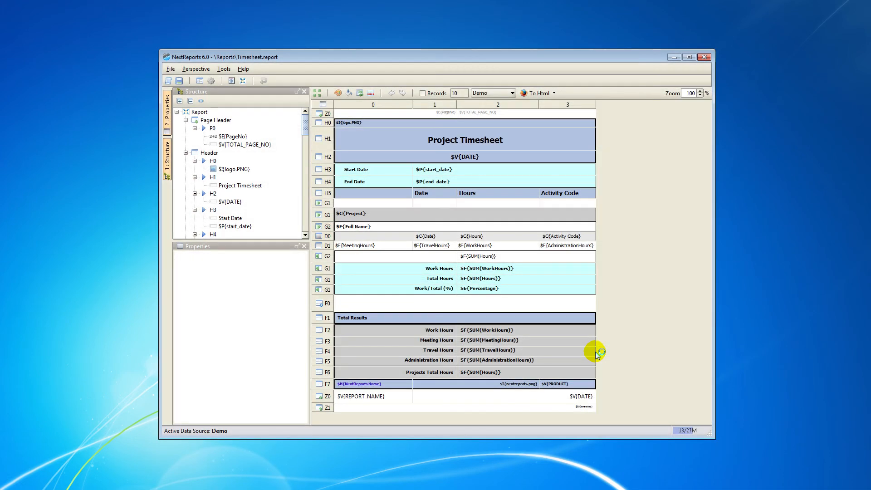